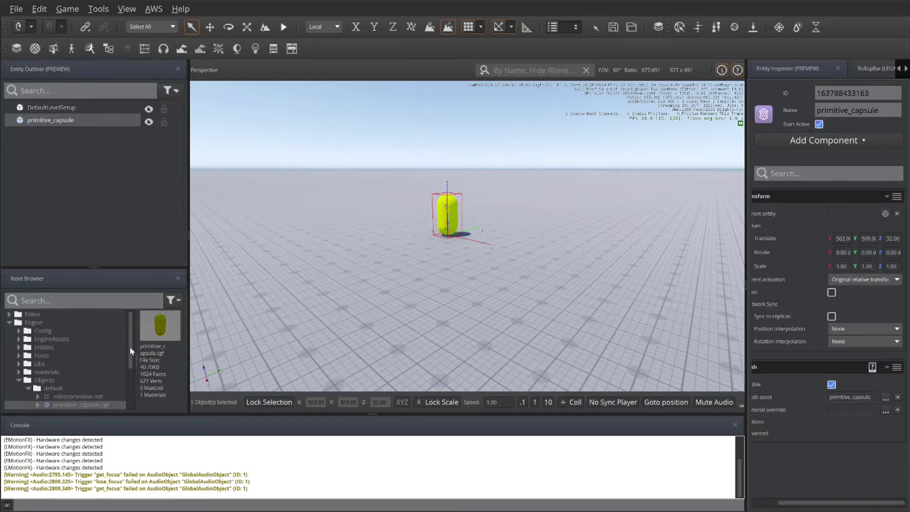
Step: Select primitive_capsule and widen the Entity Inspector so its component labels show in full
left_click_drag(132, 346, 128, 377)
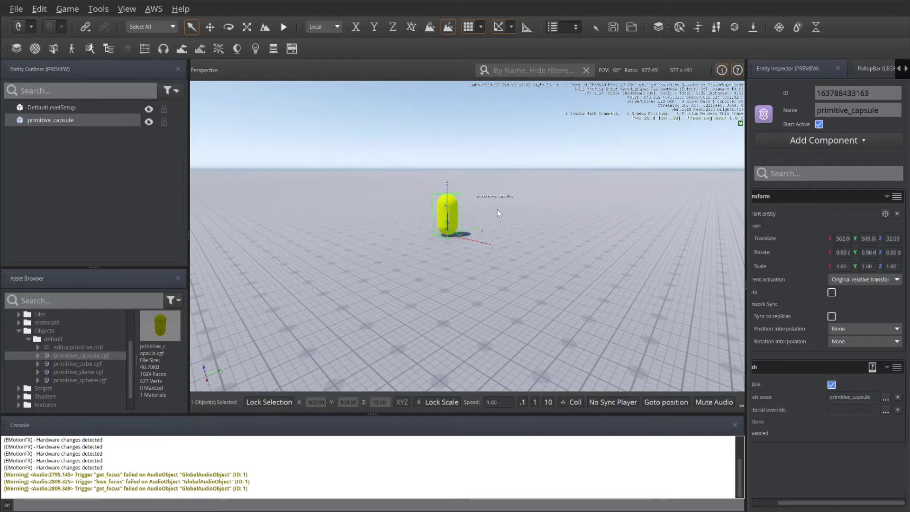
left_click(68, 125)
left_click_drag(746, 246, 713, 247)
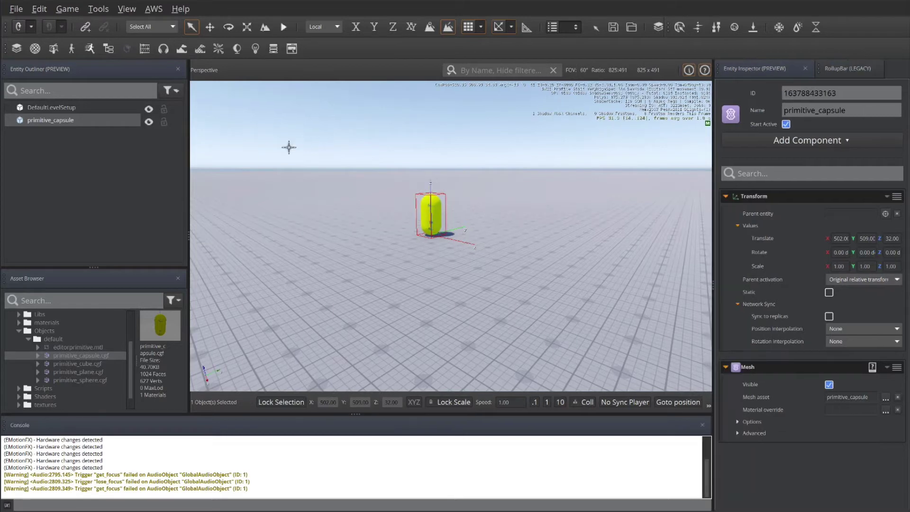
Step: Open the Asset Editor via File > Project Settings > Input Mapping
left_click(17, 9)
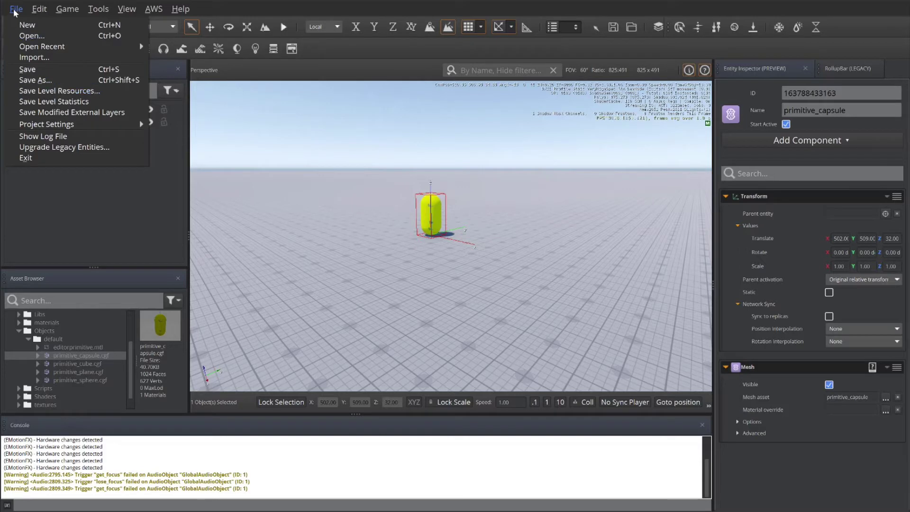
mouse_move(30, 129)
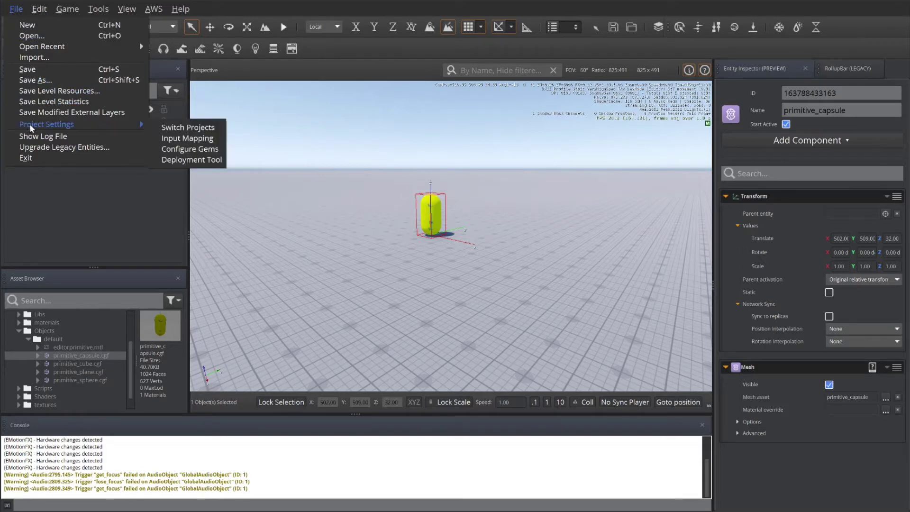
left_click(185, 139)
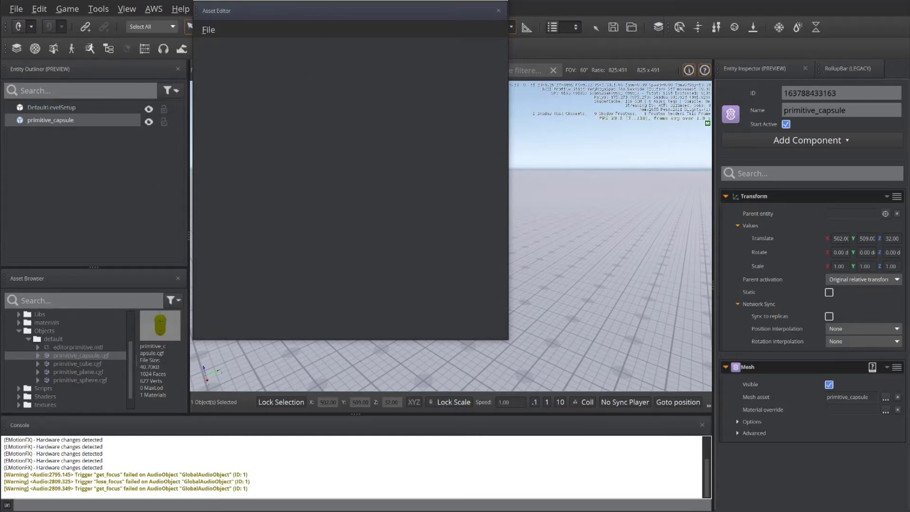
Step: Start a new Input Bindings asset from the Asset Editor's File > New menu
left_click(207, 29)
mouse_move(220, 46)
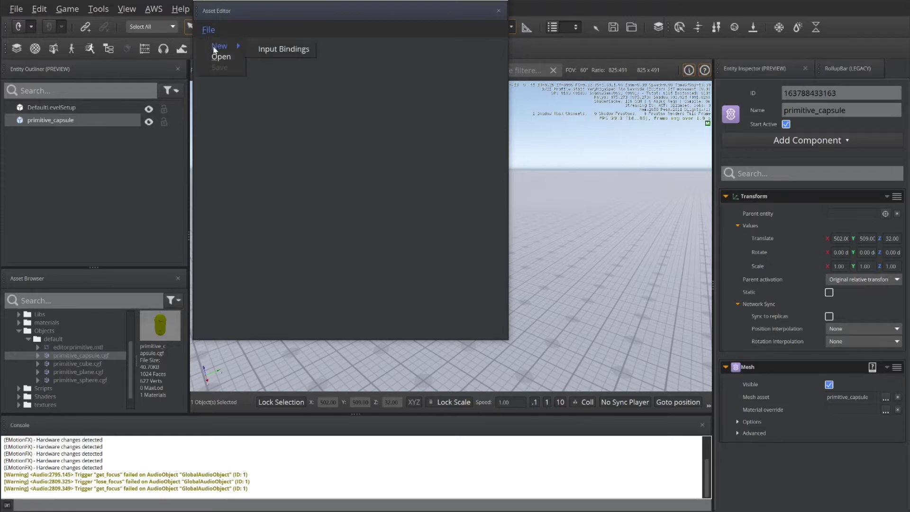
left_click(281, 49)
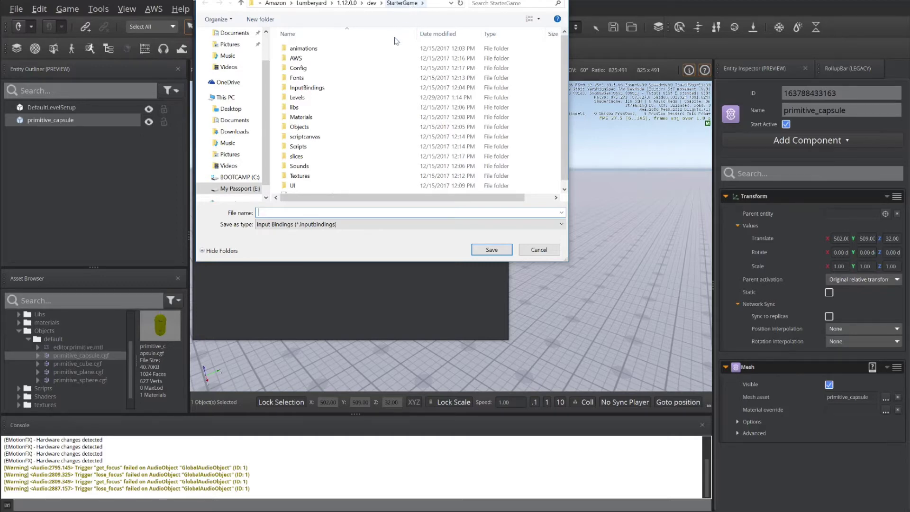
Step: Create an Assets folder in StarterGame and save the asset there as movement.inputbindings
left_click(267, 21)
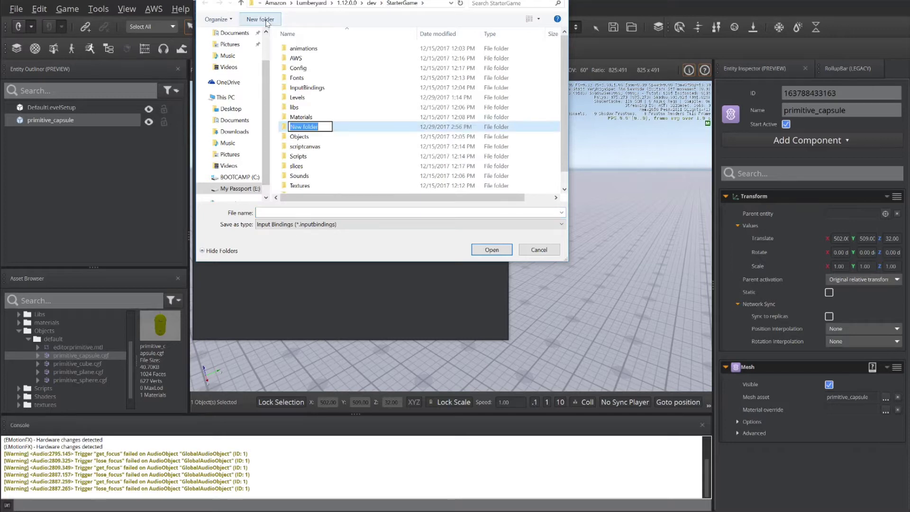
type("Assets")
key("Return")
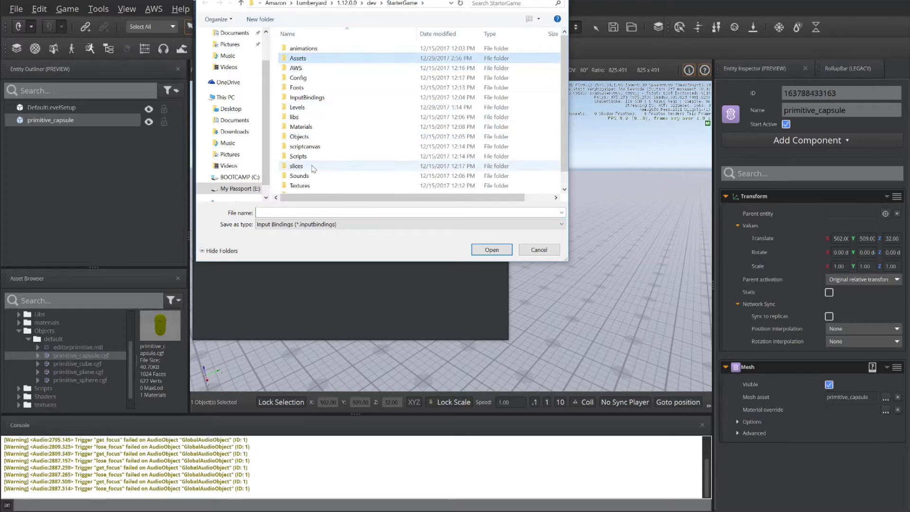
left_click(299, 213)
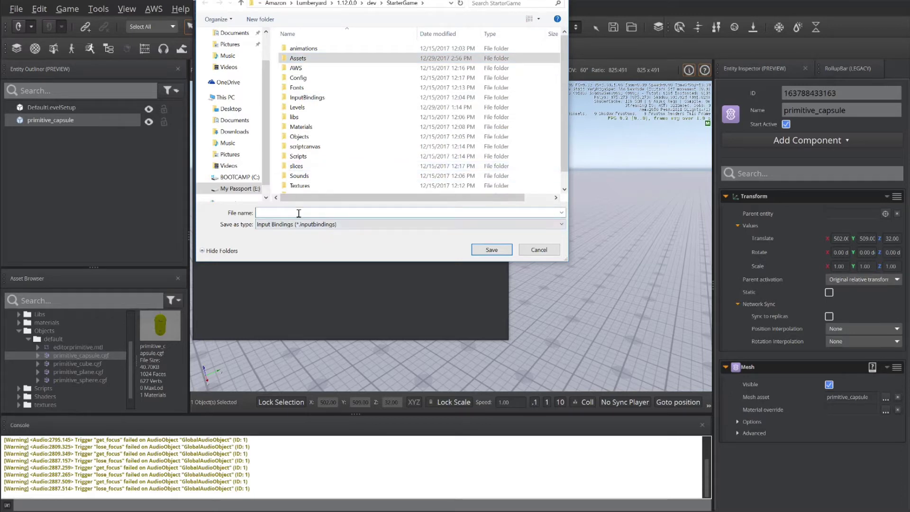
type("movement")
key("Down")
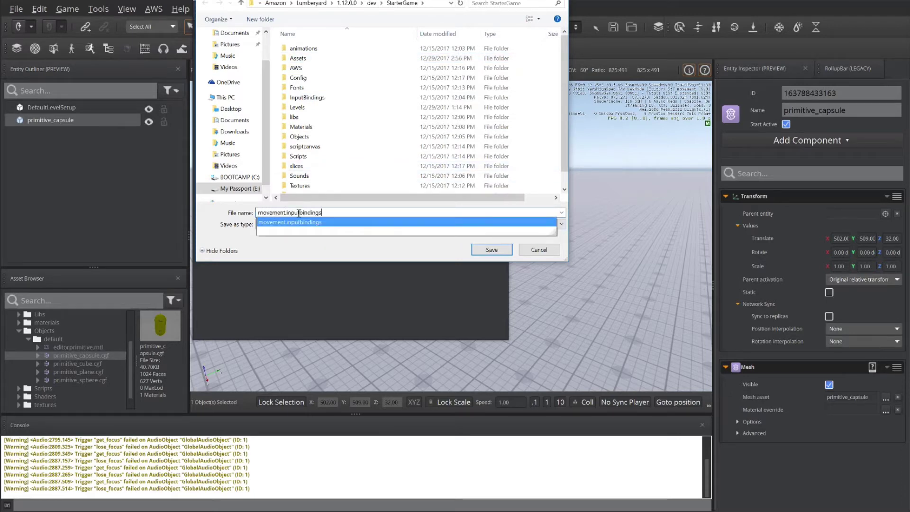
left_click(327, 60)
double_click(327, 59)
key("Return")
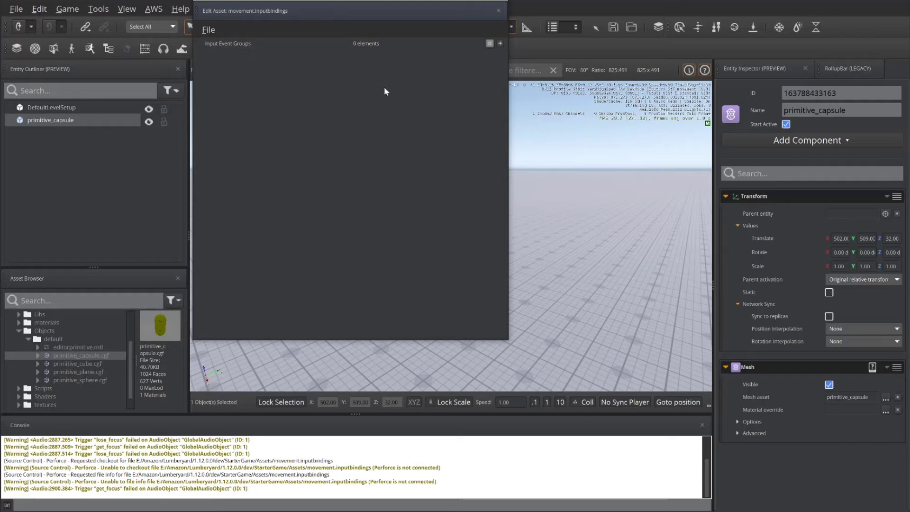
Step: Add a new input event group and name it Forward
left_click(500, 44)
left_click(263, 55)
left_click(370, 69)
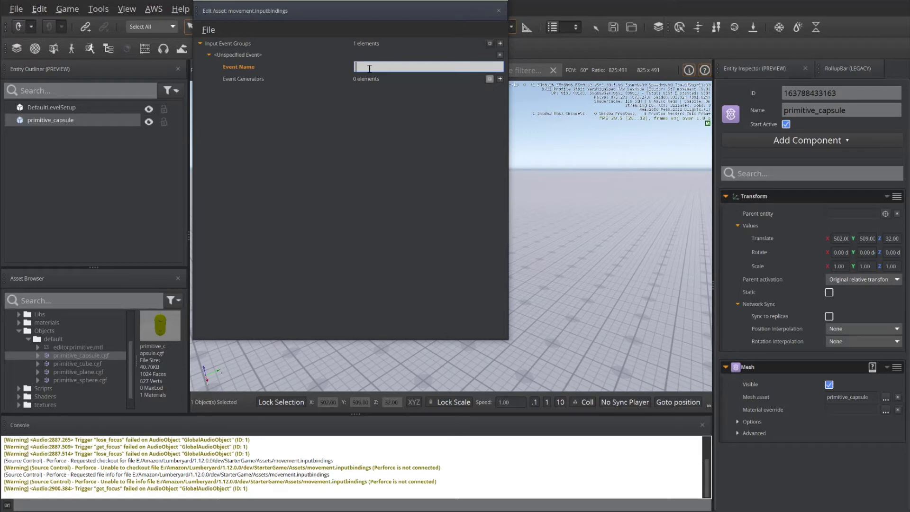
type("Forward")
left_click(251, 82)
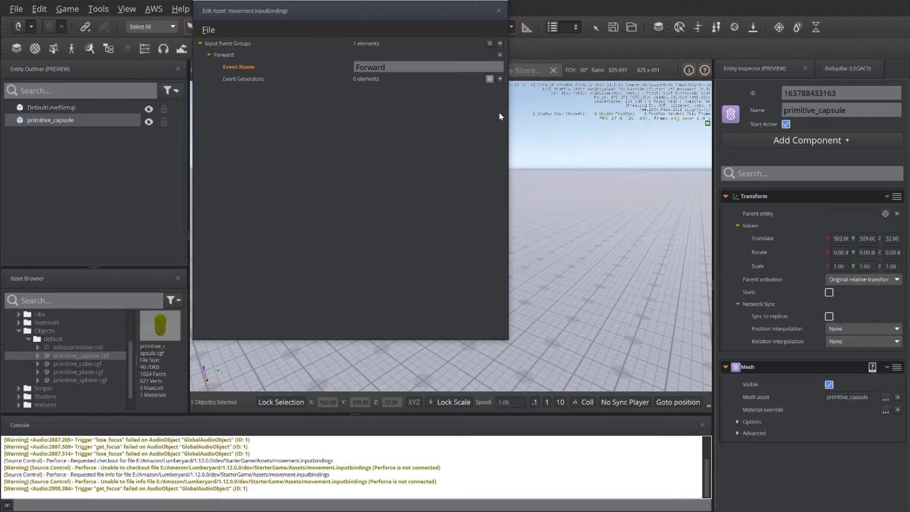
Step: Add an Input event generator to the Forward group and expand its settings
left_click(500, 79)
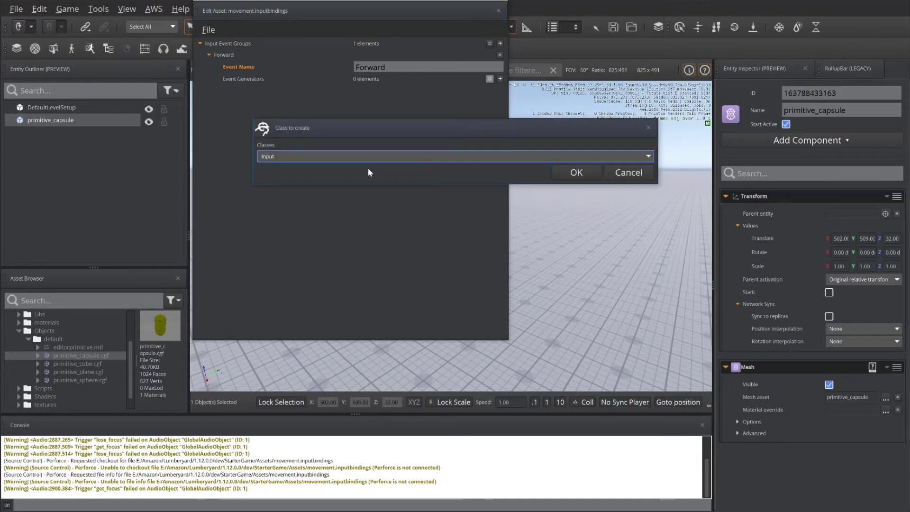
left_click_drag(321, 125, 274, 97)
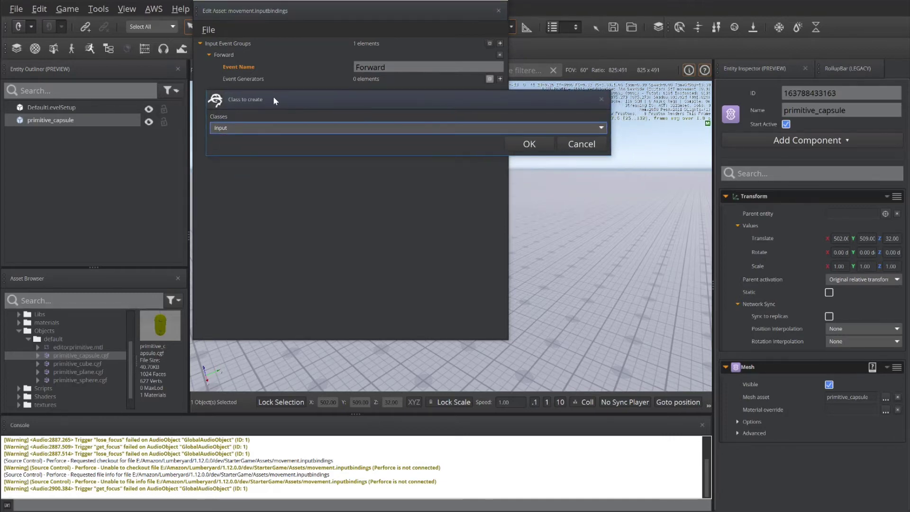
left_click(528, 143)
left_click(209, 55)
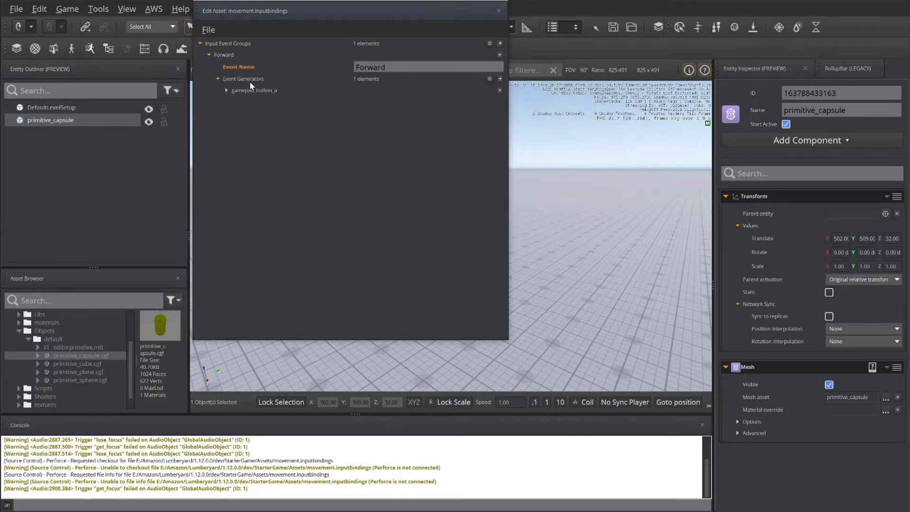
left_click(227, 90)
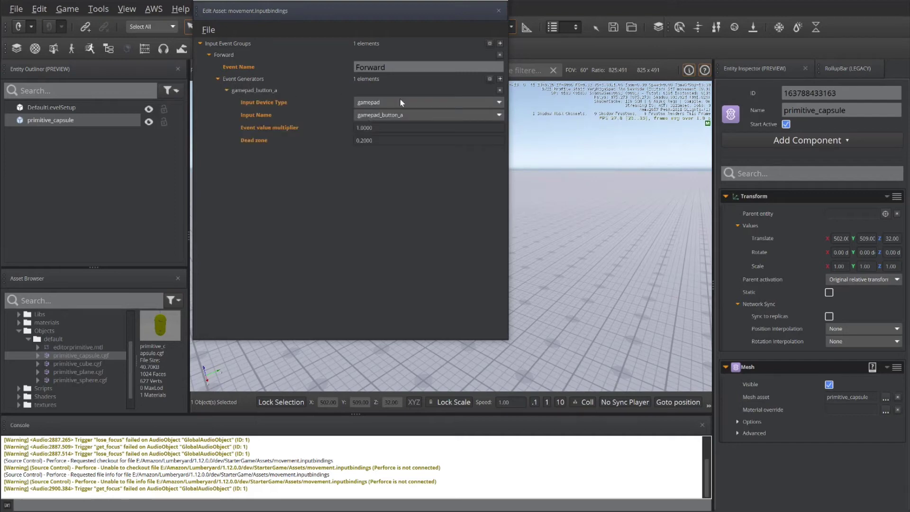
Step: Set the generator to device type keyboard with input keyboard_key_alphanumeric_W
left_click(488, 101)
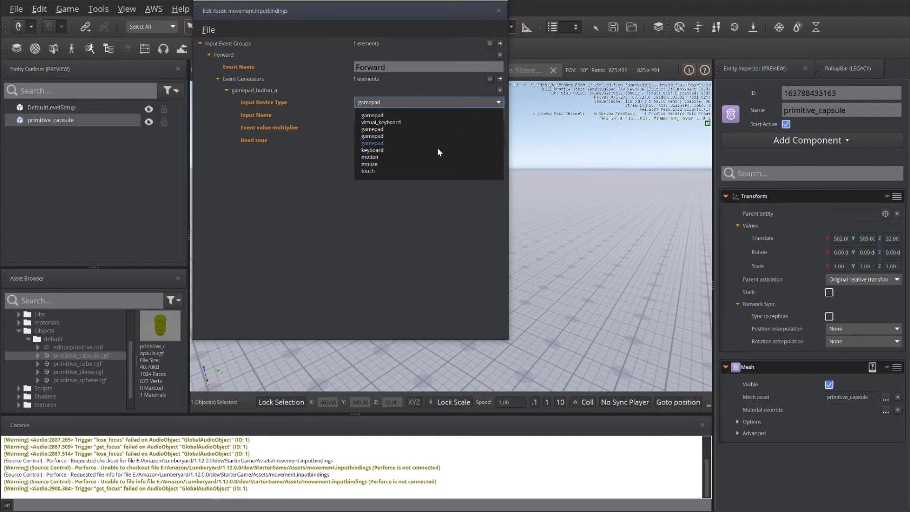
left_click(434, 150)
left_click(496, 114)
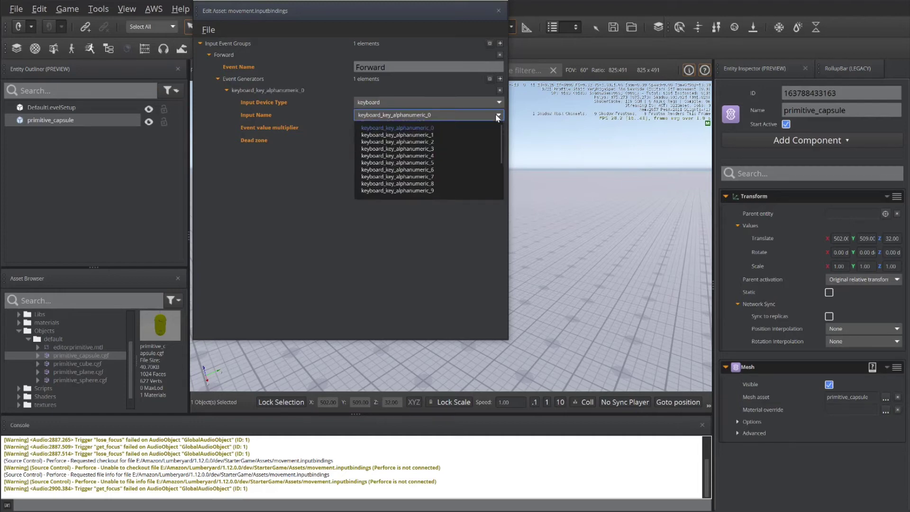
scroll(454, 180, "down", 7)
scroll(454, 180, "down", 2)
left_click(444, 162)
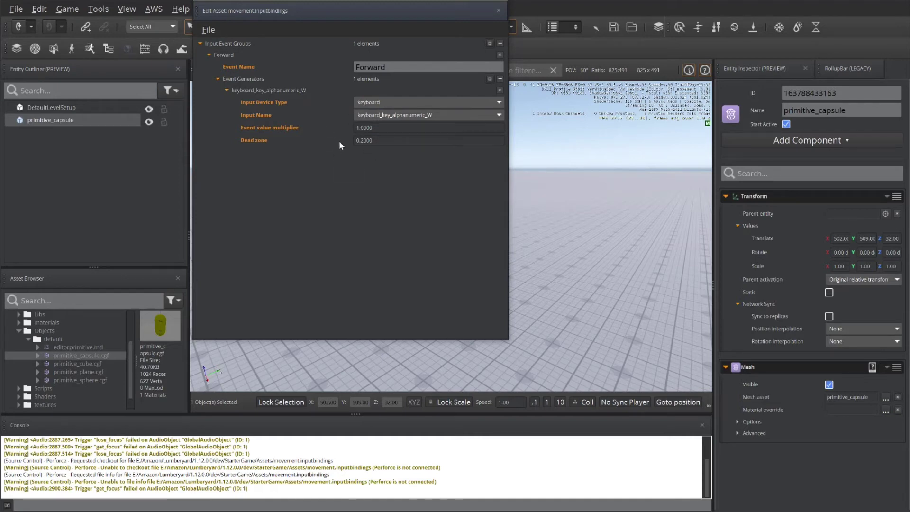
mouse_move(340, 140)
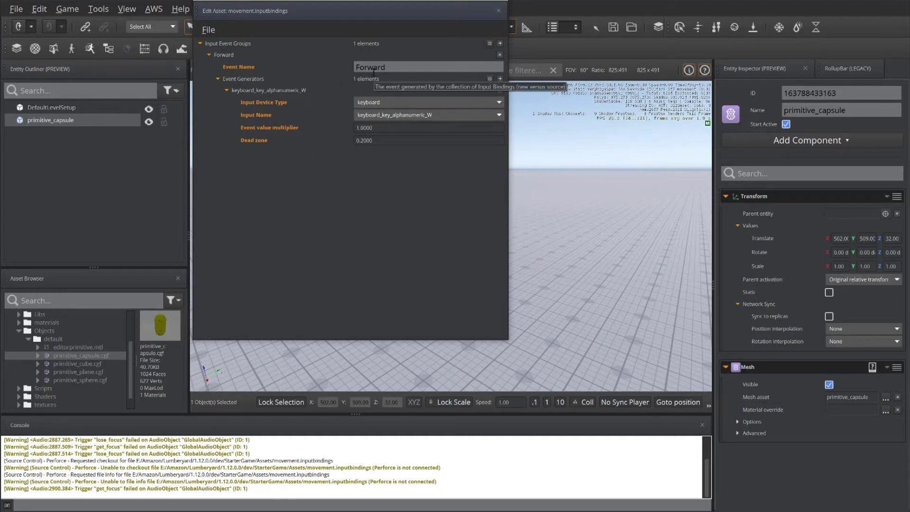
Step: Add a second Forward generator using gamepad input gamepad_button_d_up
left_click(500, 80)
left_click(575, 170)
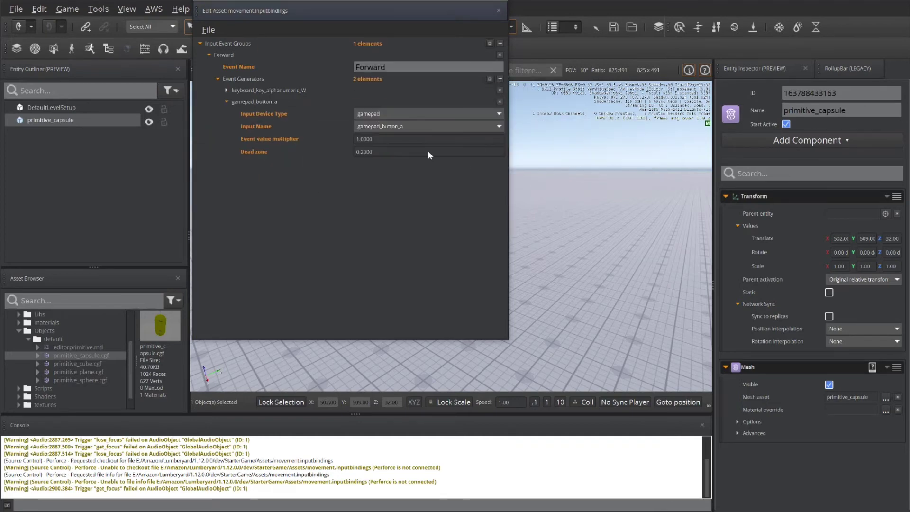
left_click(499, 114)
left_click(465, 126)
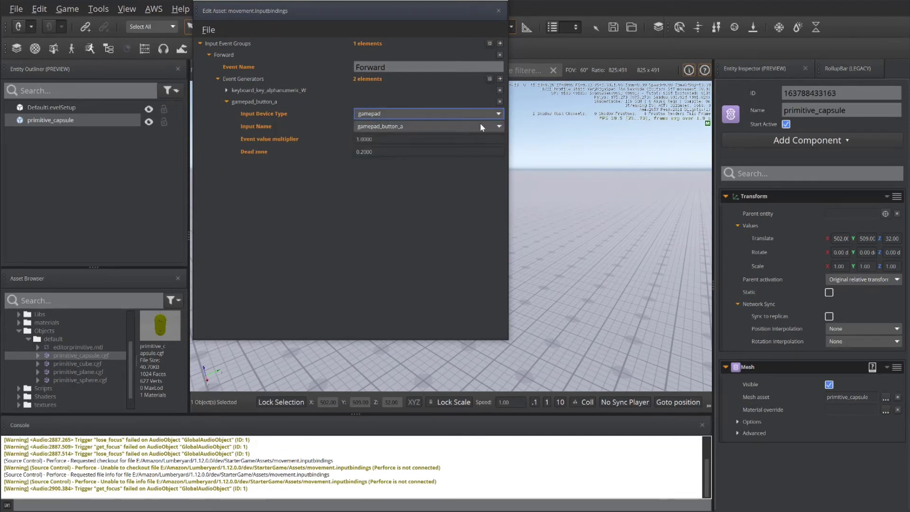
left_click(484, 127)
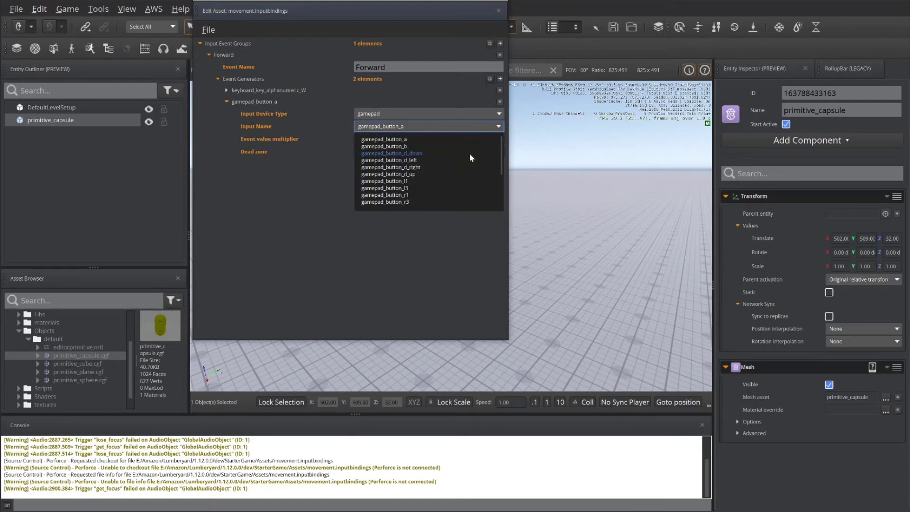
left_click(461, 174)
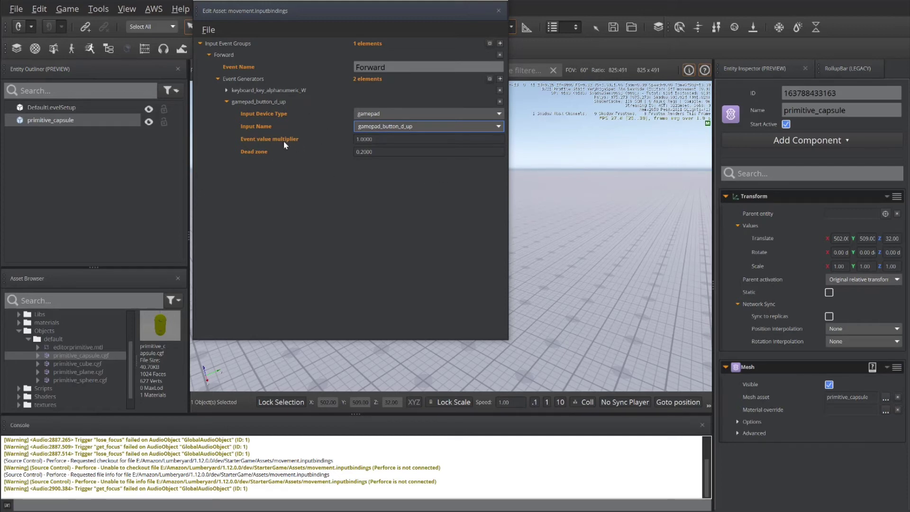
Step: Collapse the D-pad up generator and the Forward event group
left_click(335, 184)
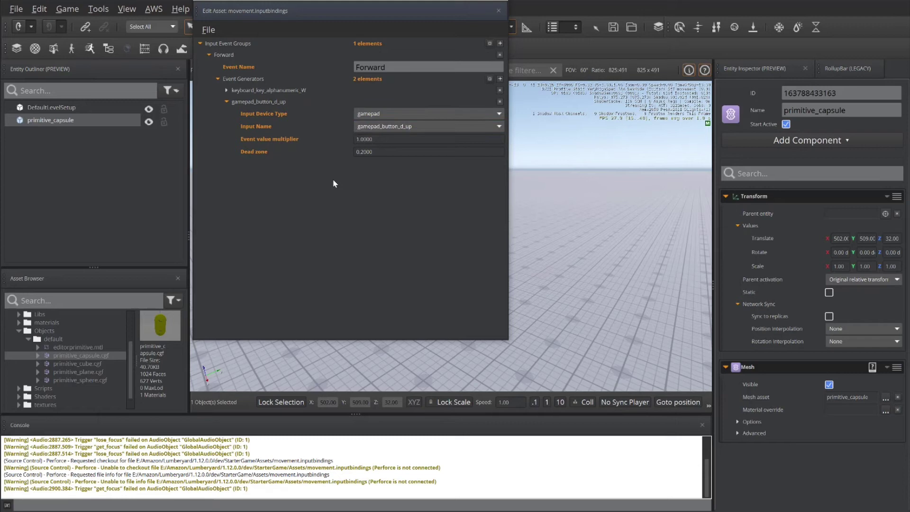
left_click(226, 99)
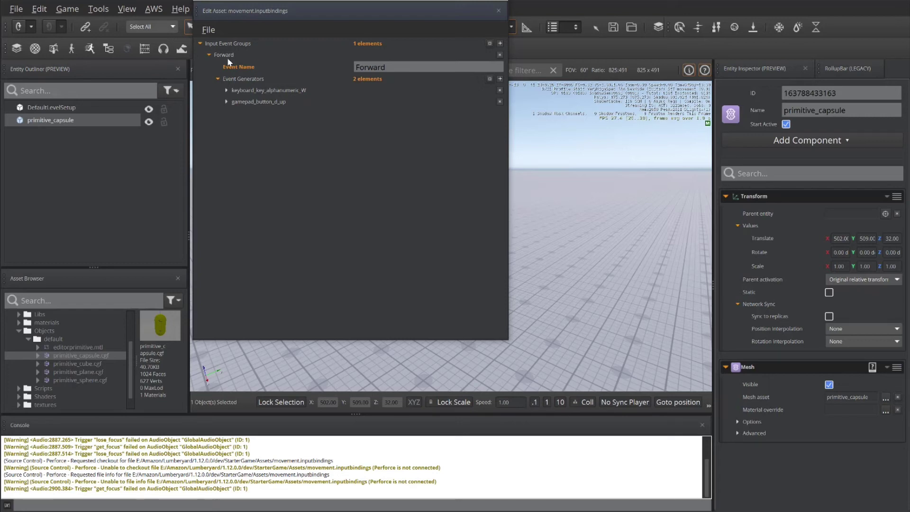
left_click(209, 55)
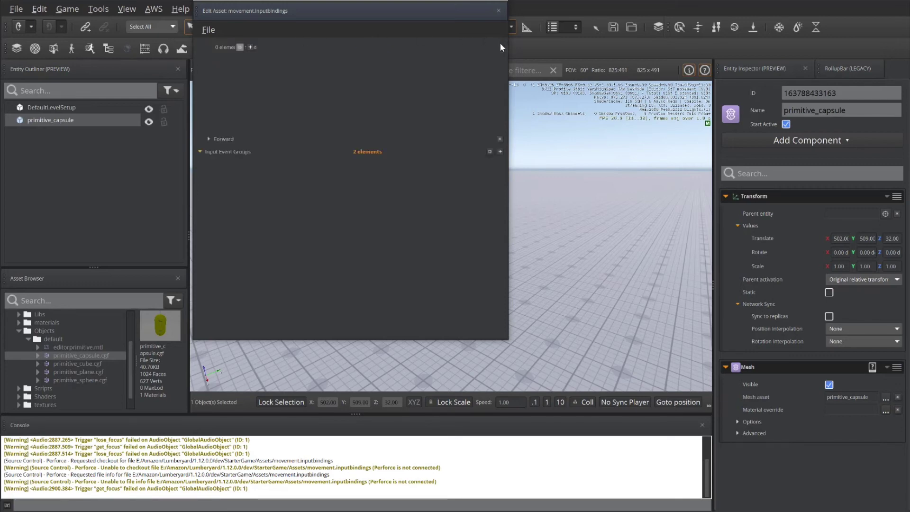
Step: Add a second input event group named Backward
left_click(500, 43)
left_click(410, 78)
type("Backward")
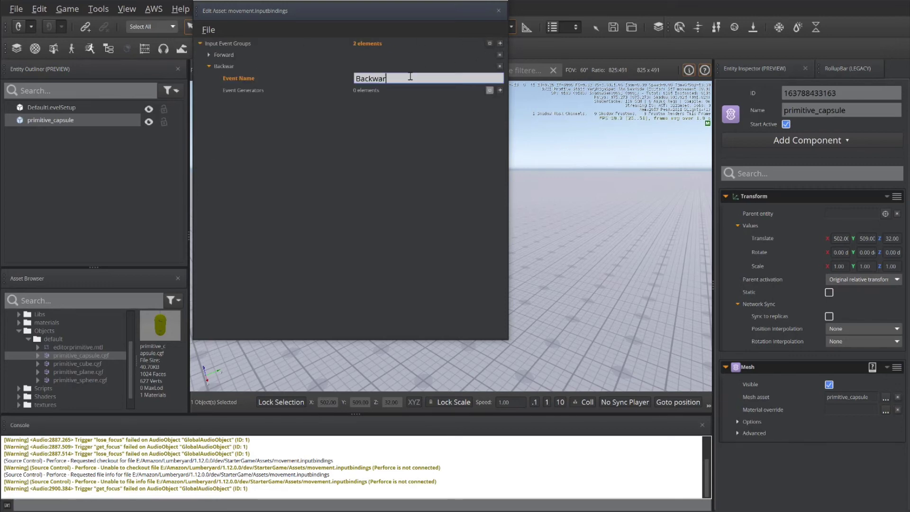
Step: Give the Backward group two Input event generators
left_click(500, 91)
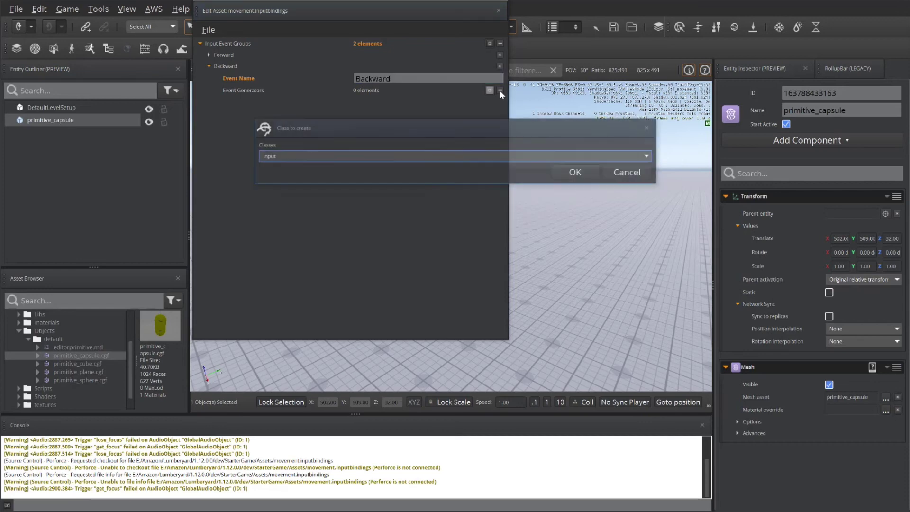
left_click(570, 172)
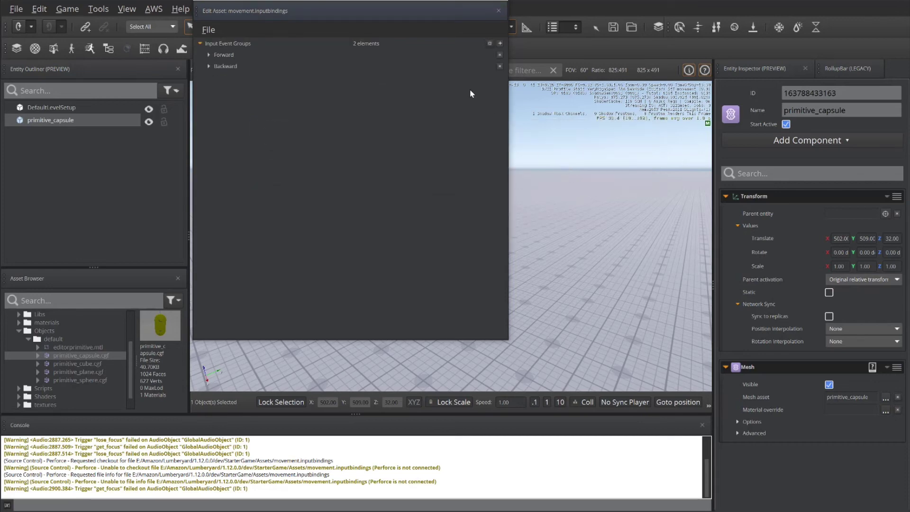
left_click(208, 67)
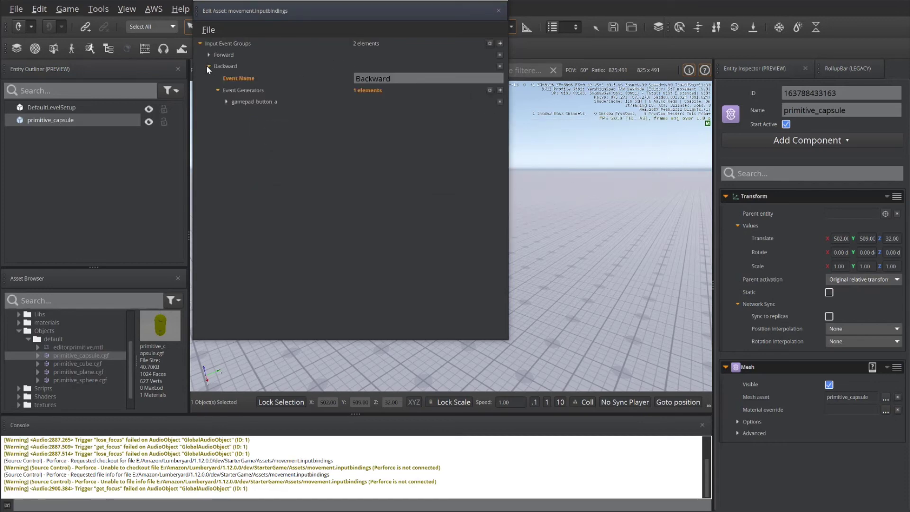
left_click(500, 90)
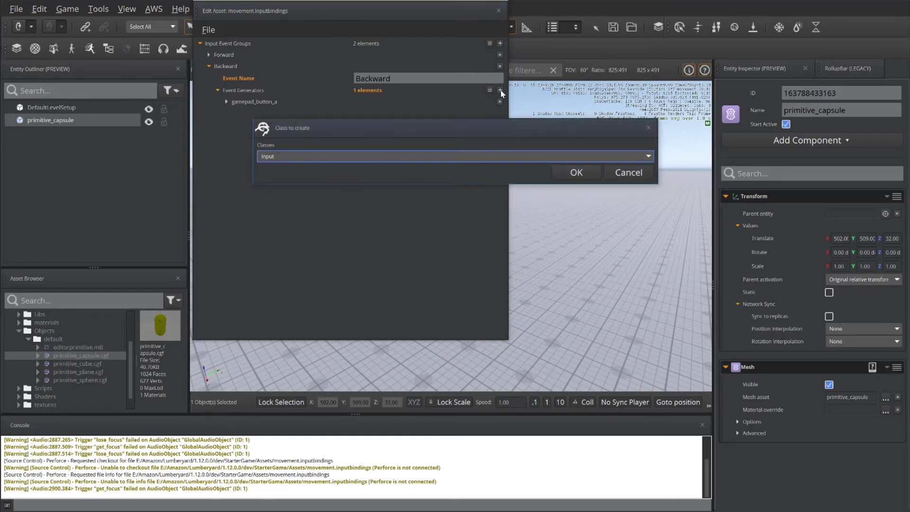
left_click(576, 173)
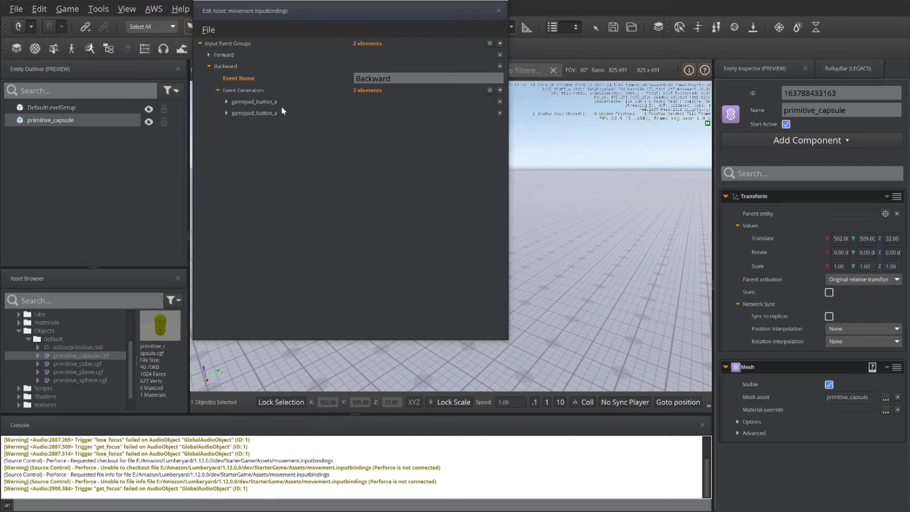
Step: Set Backward's first generator to keyboard with input keyboard_key_alphanumeric_S
left_click(226, 102)
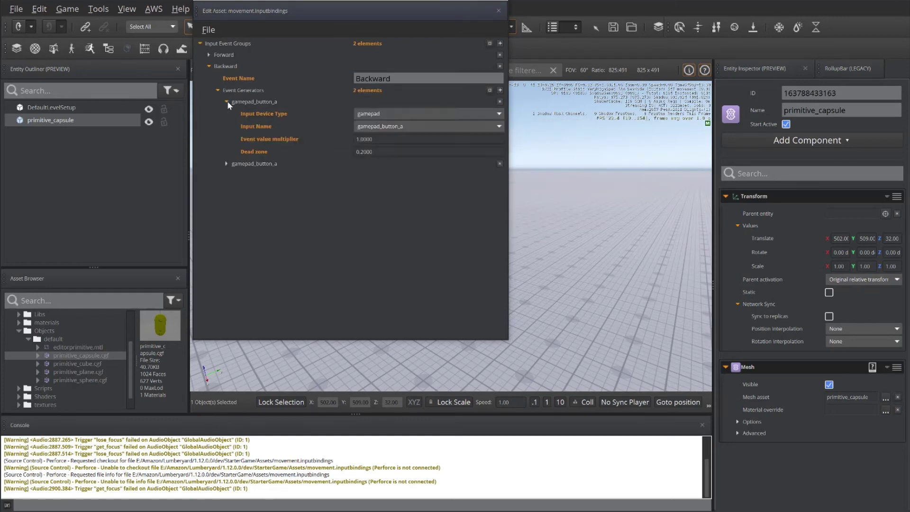
left_click(407, 114)
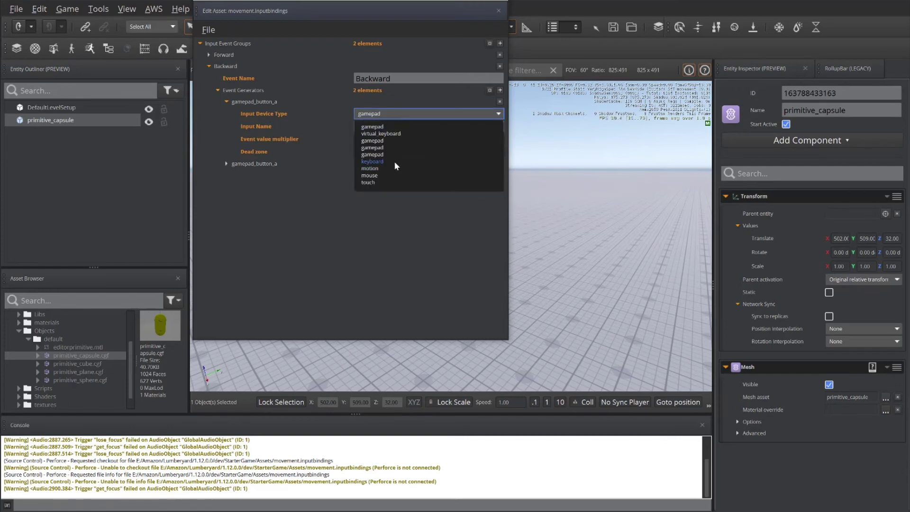
left_click(395, 162)
left_click(411, 128)
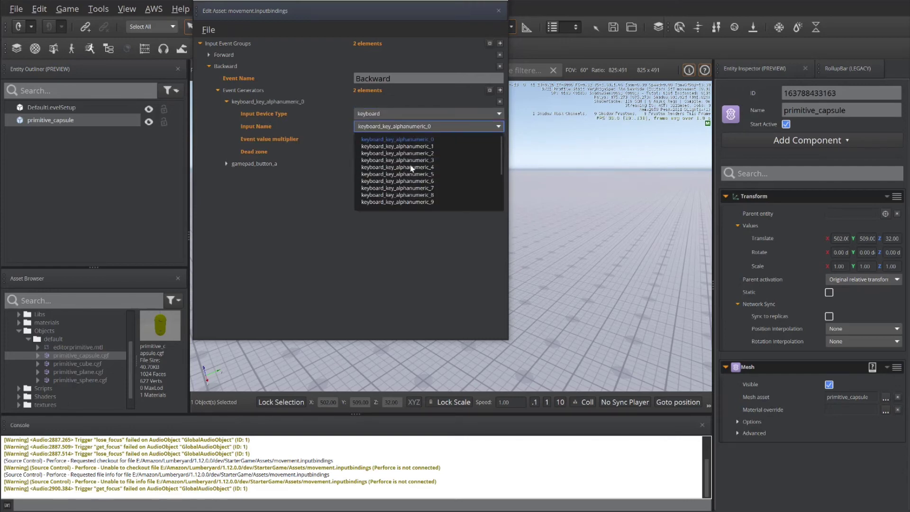
scroll(411, 192, "down", 5)
scroll(411, 192, "up", 1)
left_click(411, 189)
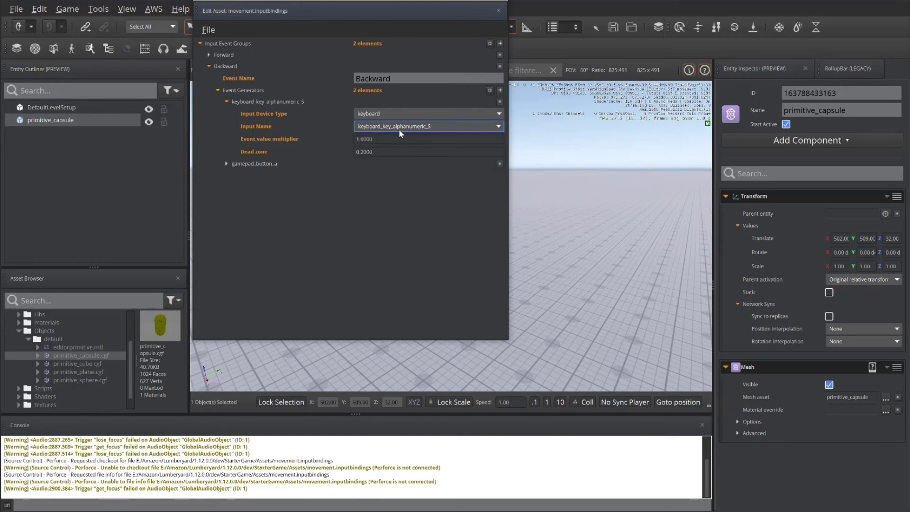
Step: Set Backward's second generator input to gamepad_button_d_down
left_click(226, 164)
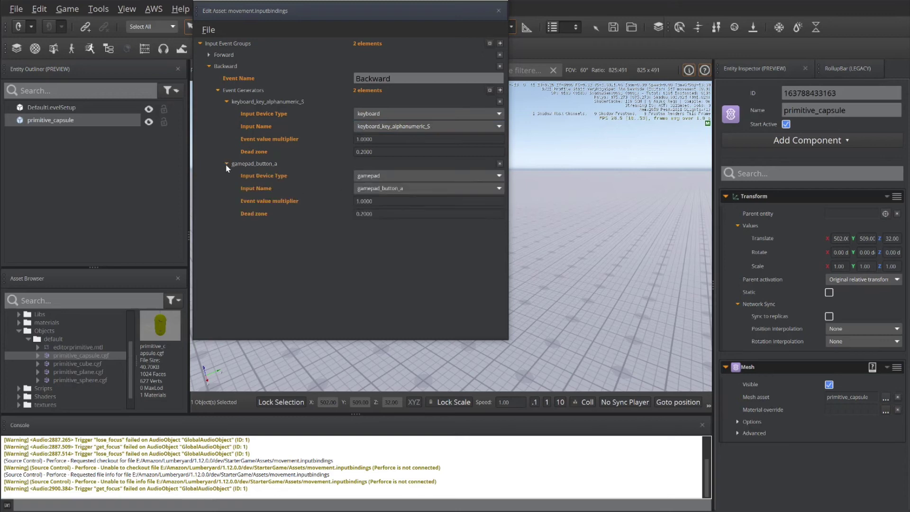
left_click(442, 189)
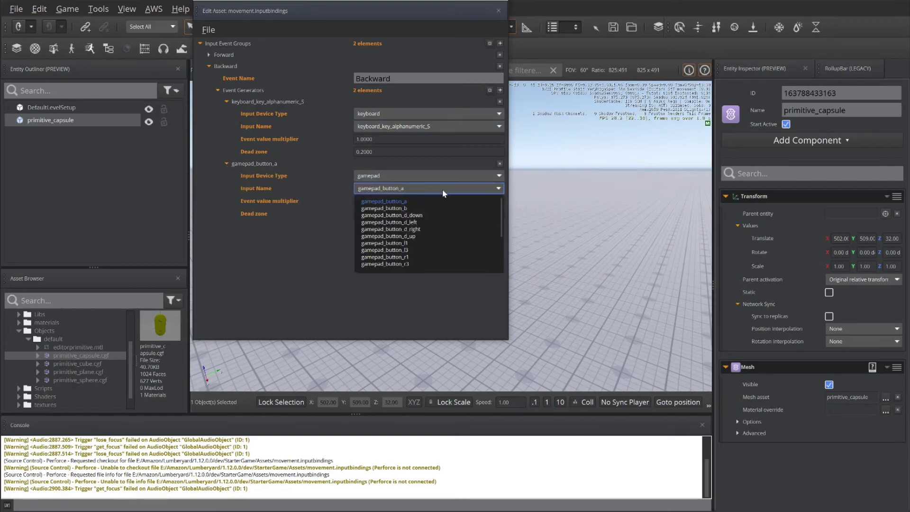
left_click(425, 216)
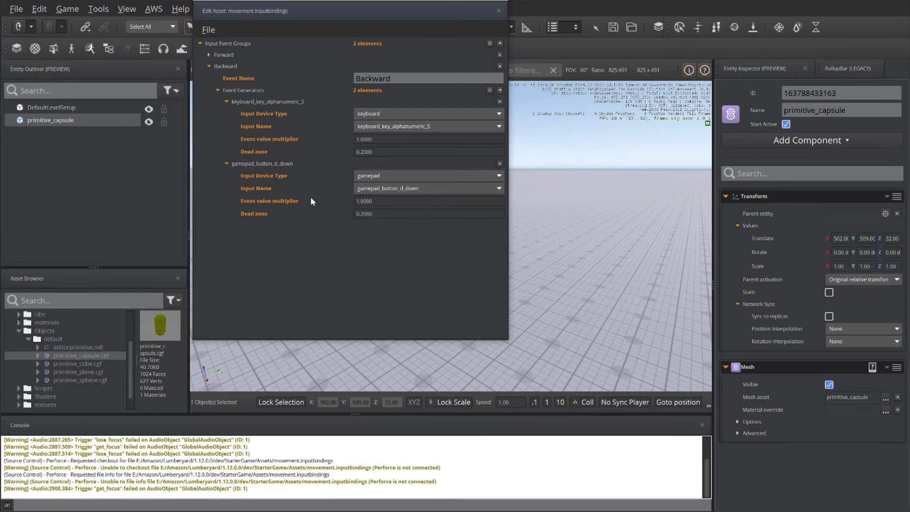
Step: Save movement.inputbindings and close the Edit Asset window
left_click(209, 28)
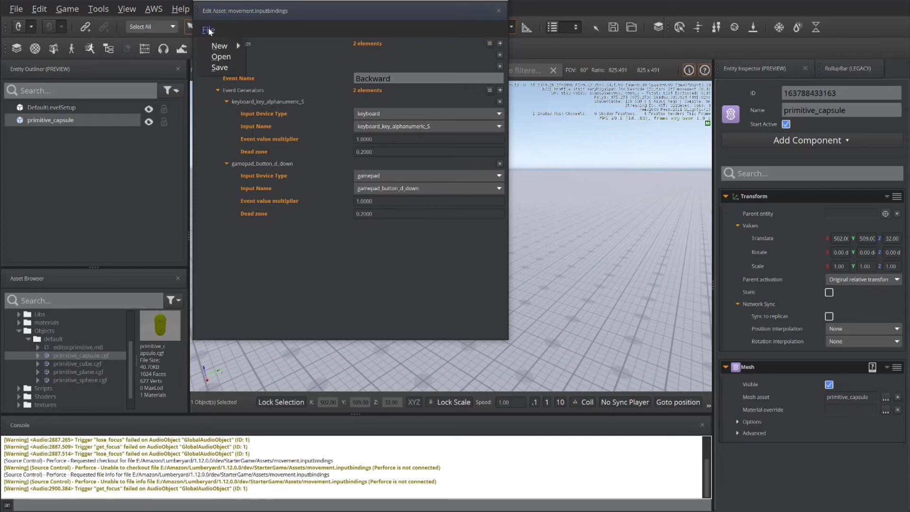
left_click(209, 62)
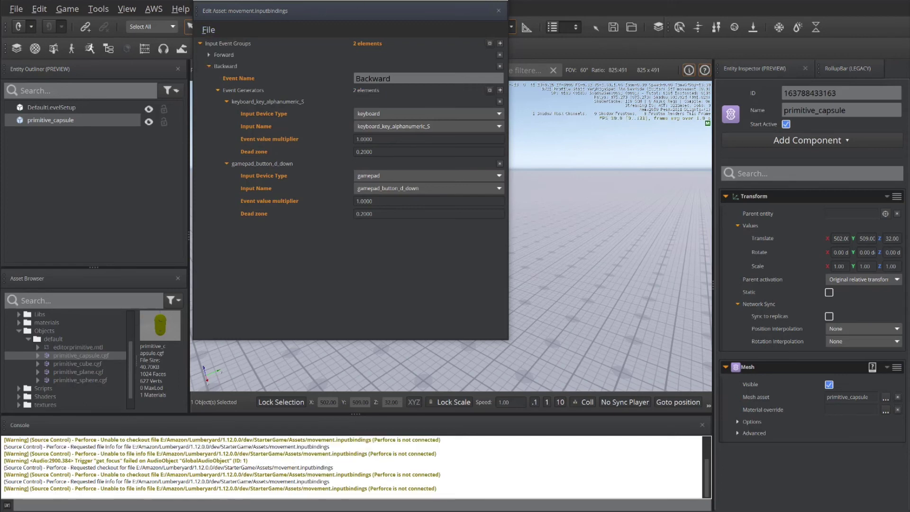
left_click(498, 11)
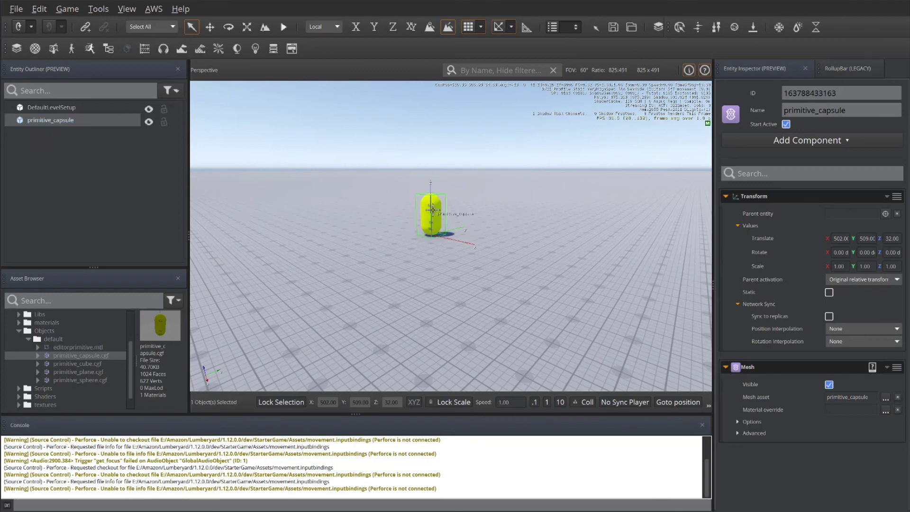
Step: Add a Gameplay Input component to the capsule with movement.inputbindings from Assets as its bindings
left_click(828, 142)
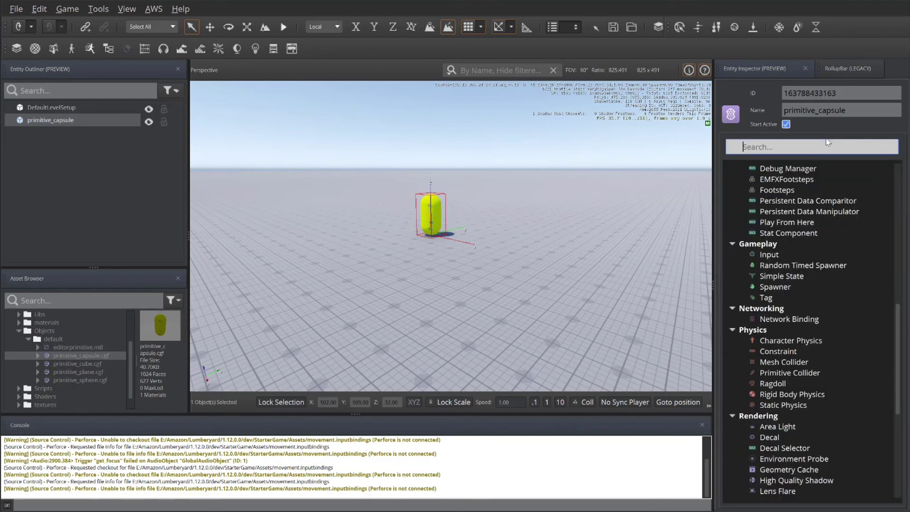
left_click(776, 258)
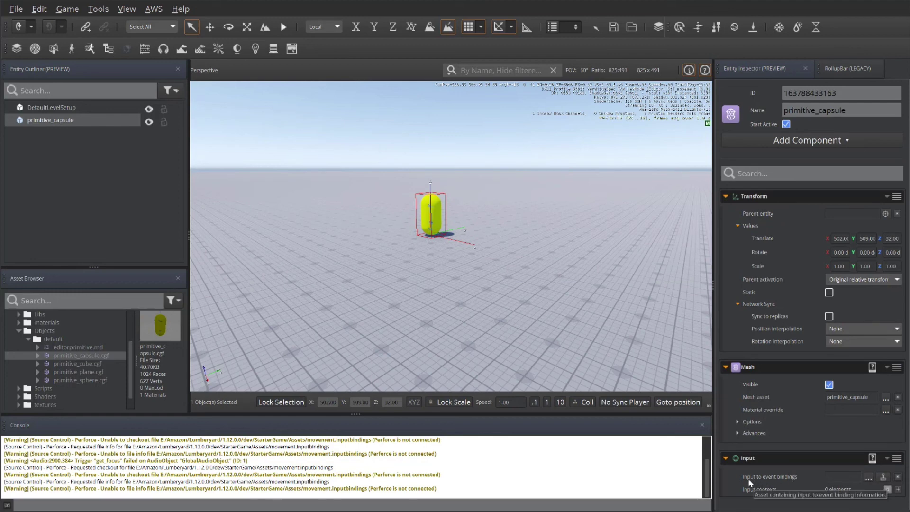
left_click(869, 477)
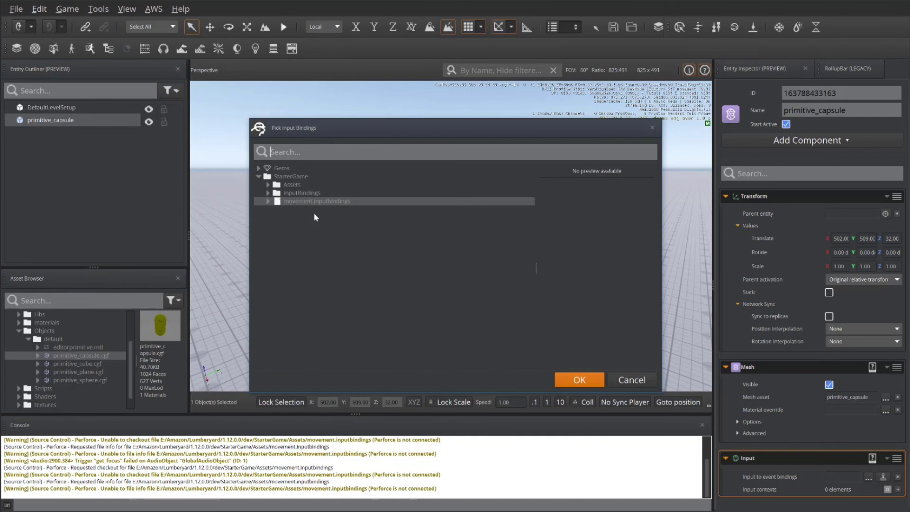
left_click(268, 185)
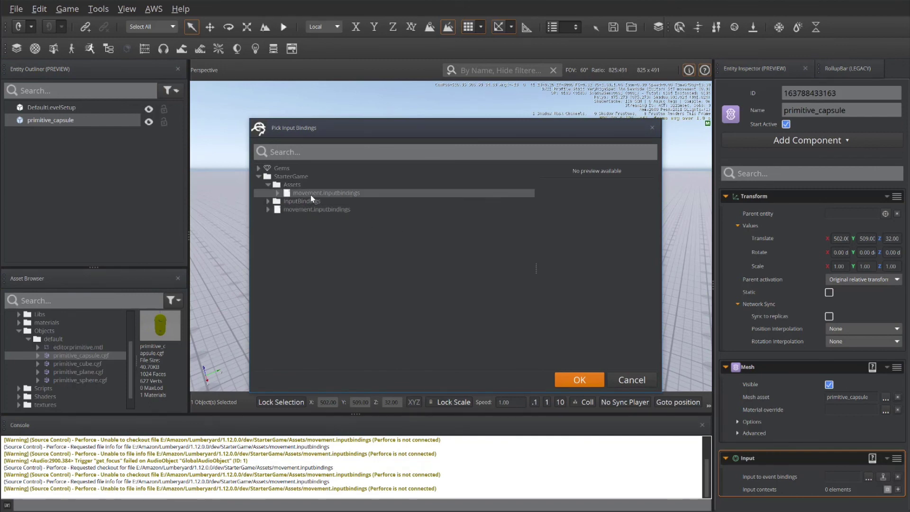
left_click(577, 381)
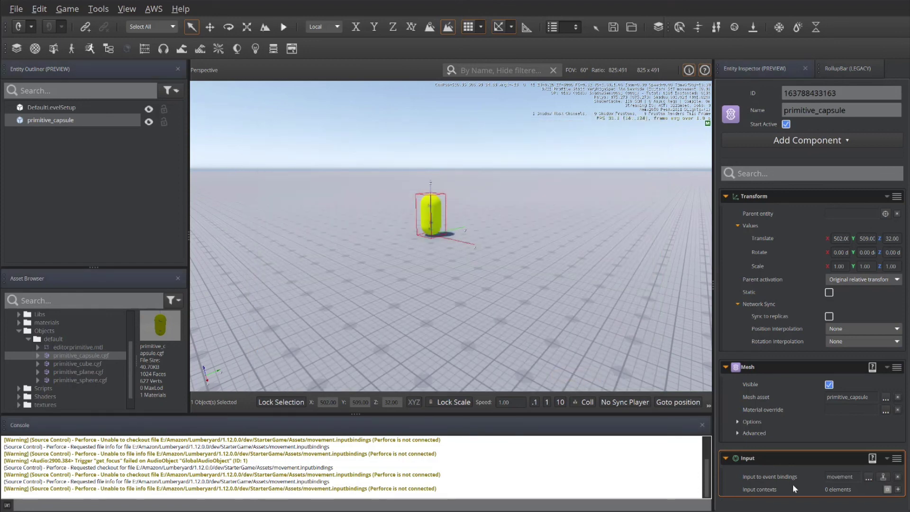